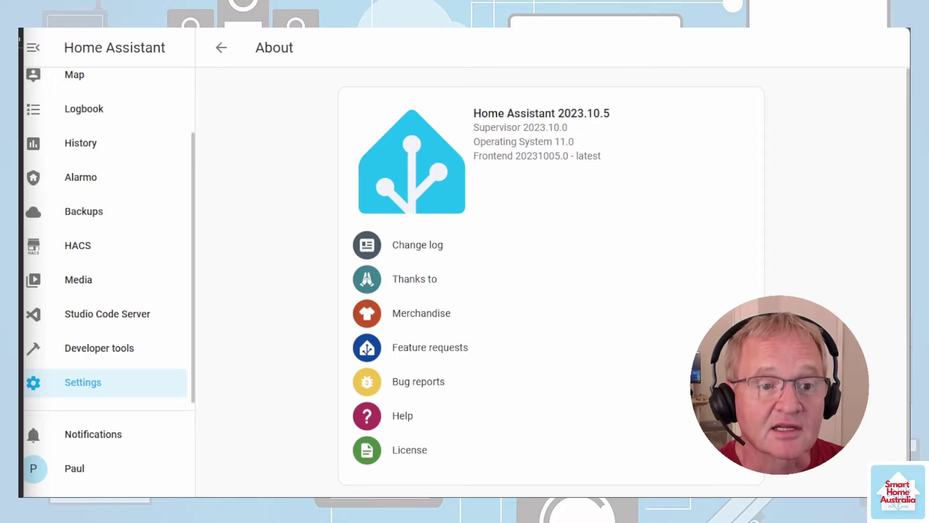
- Start a blank automation via Settings, Automations & scenes, Create new automation
left_click(116, 388)
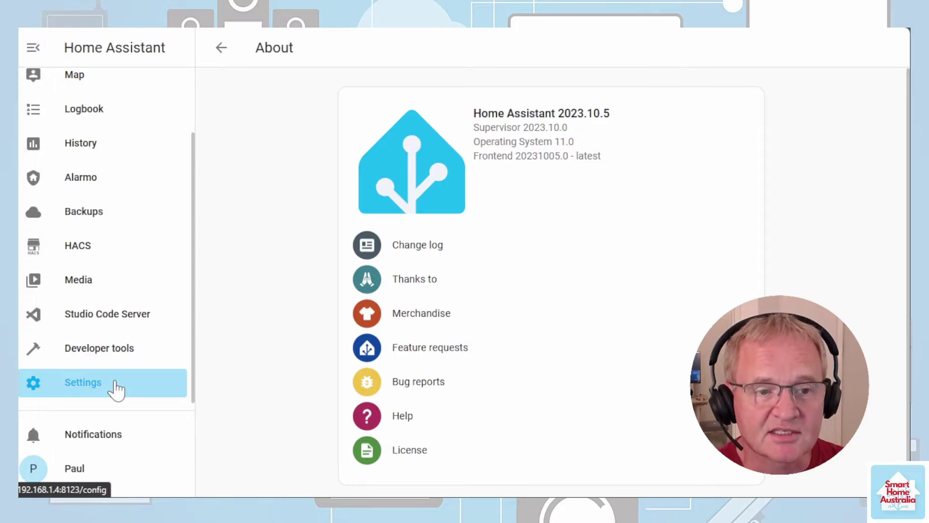
left_click(477, 211)
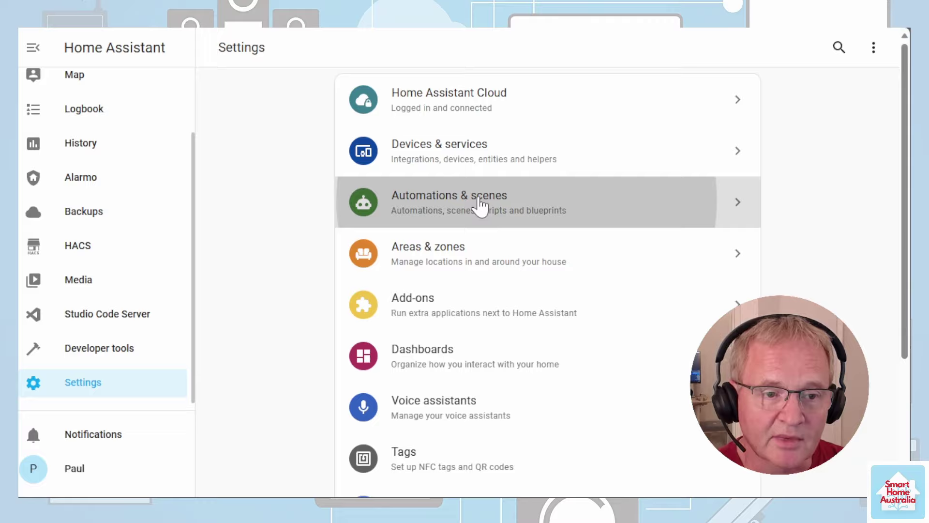
left_click(851, 473)
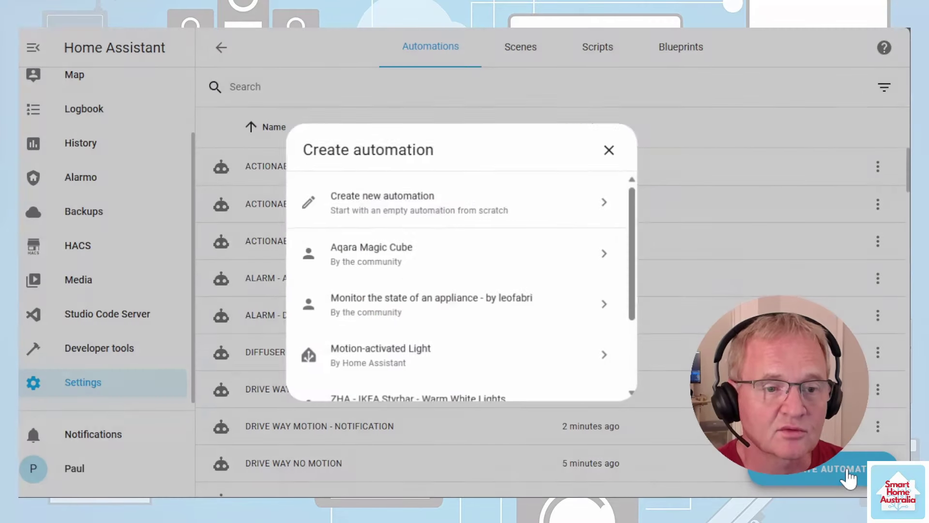
left_click(425, 203)
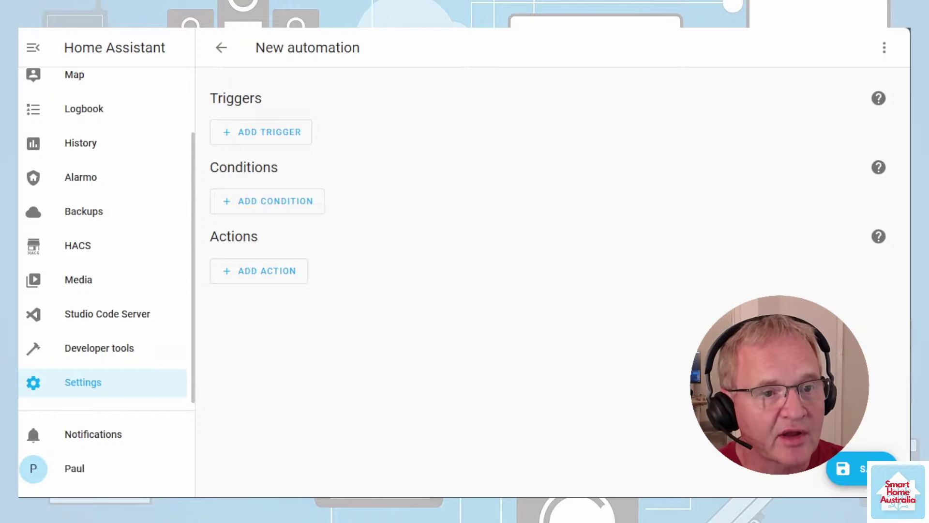
- Add a STUDY MOTION SENSOR device trigger for 'Occupancy became occupied'
left_click(285, 139)
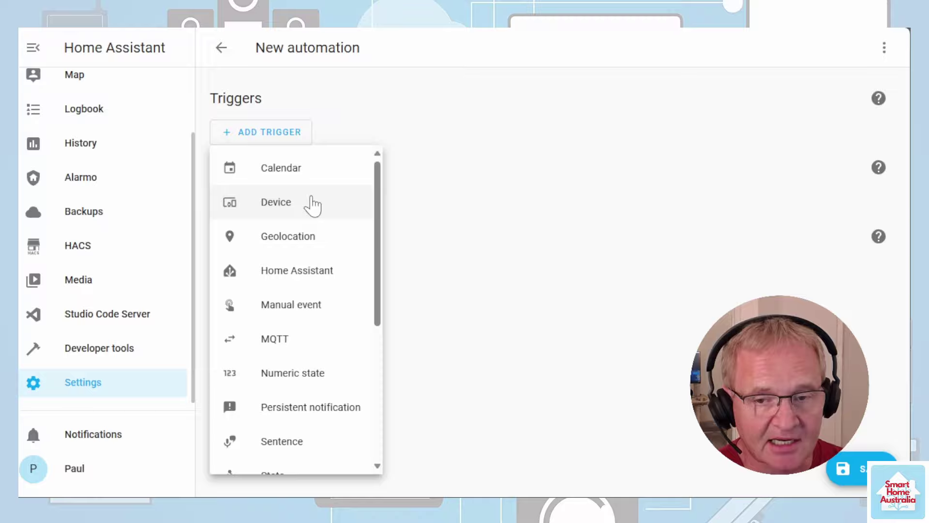
left_click(312, 204)
type("Study motion")
left_click(326, 260)
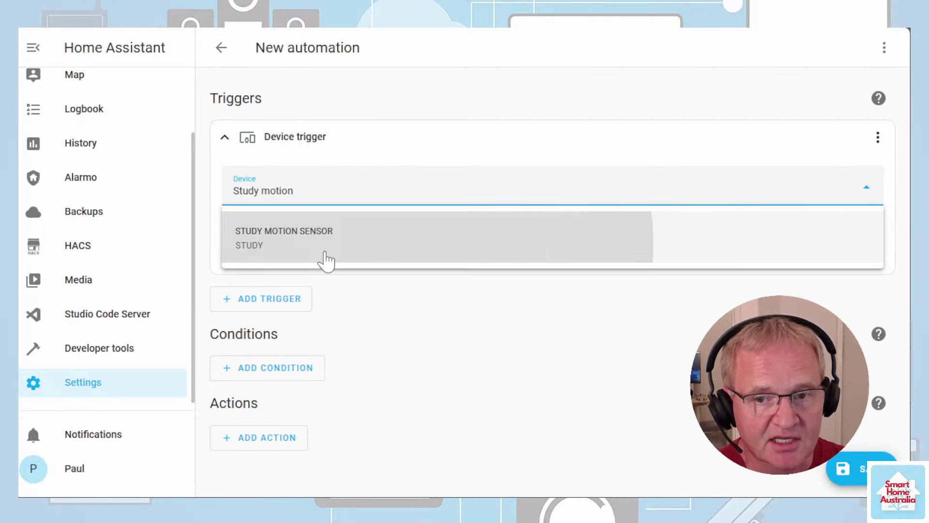
left_click(326, 260)
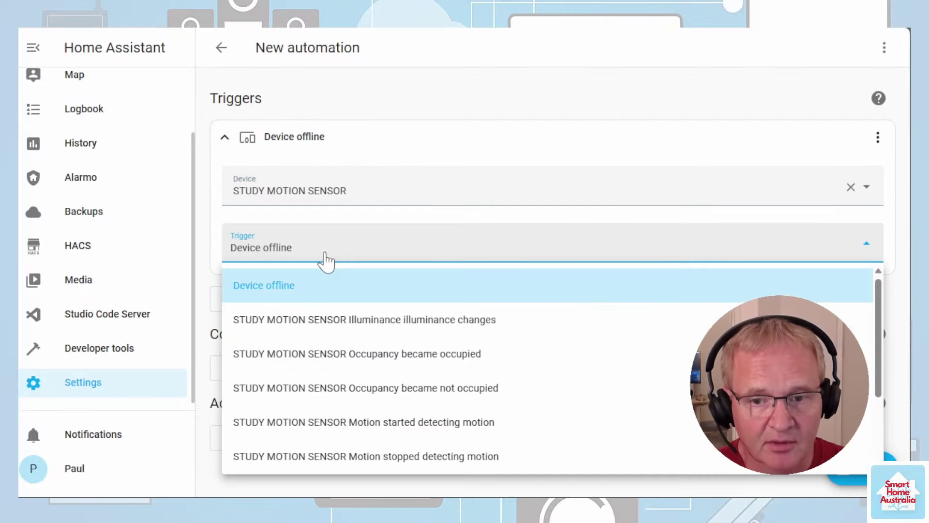
left_click(457, 359)
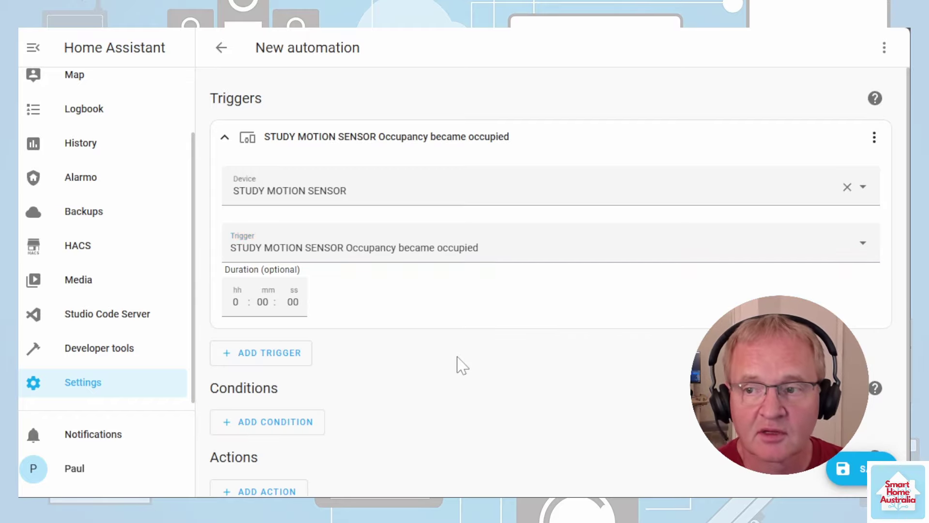
- Give the occupancy trigger the trigger ID OCCUPANCY
left_click(874, 141)
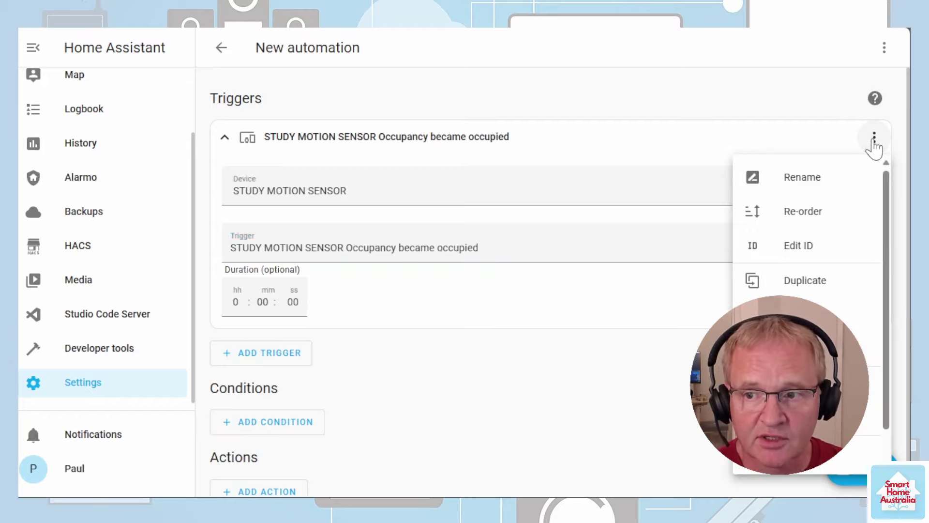
left_click(792, 247)
left_click(387, 191)
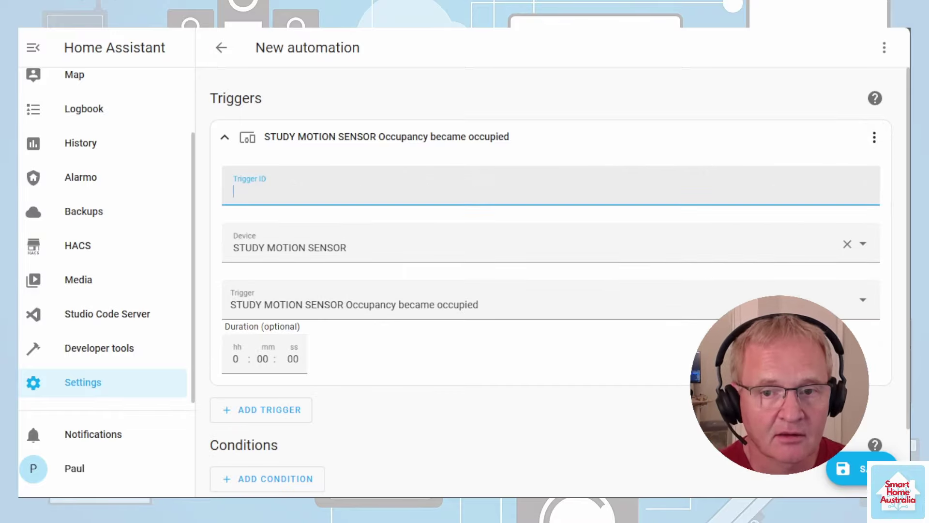
type("OCCUPANCY")
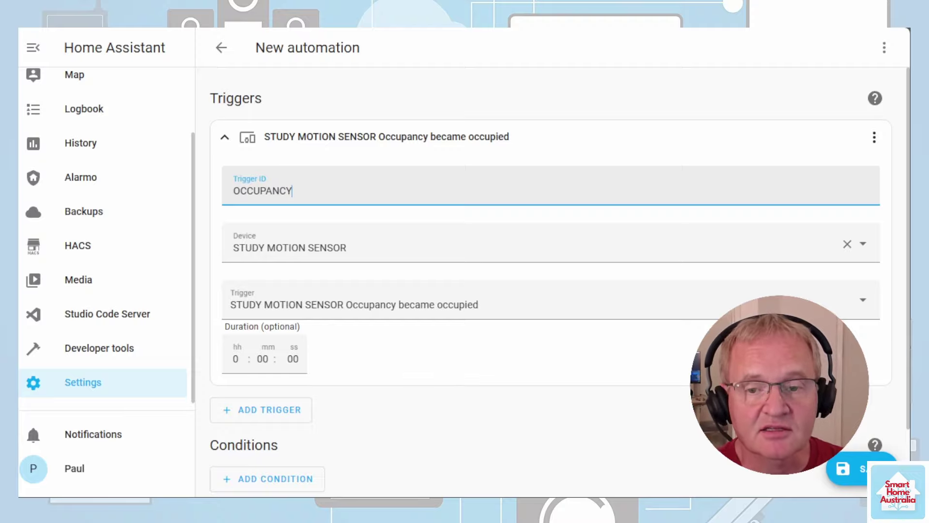
- Add a STUDY MOTION SENSOR trigger for 'Occupancy became not occupied' lasting 10 minutes
left_click(279, 419)
left_click(276, 125)
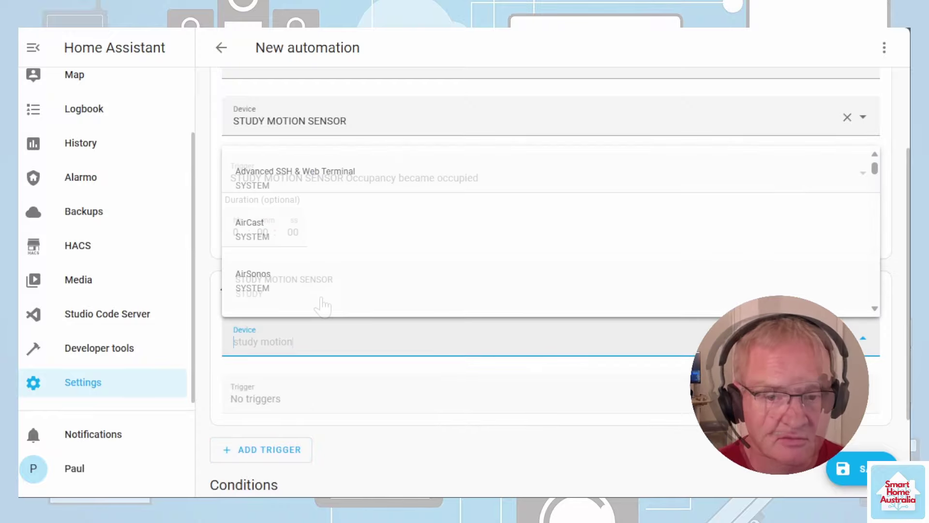
type("study motion")
left_click(321, 298)
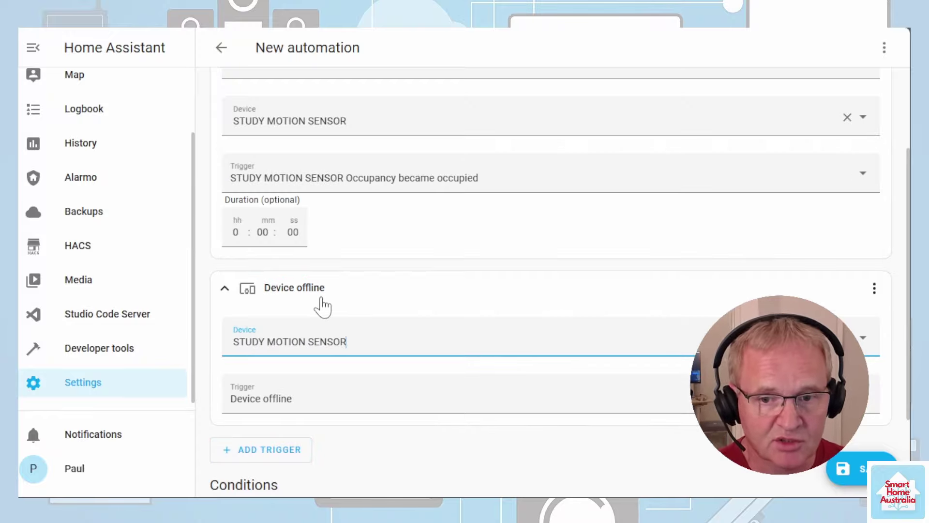
left_click(315, 405)
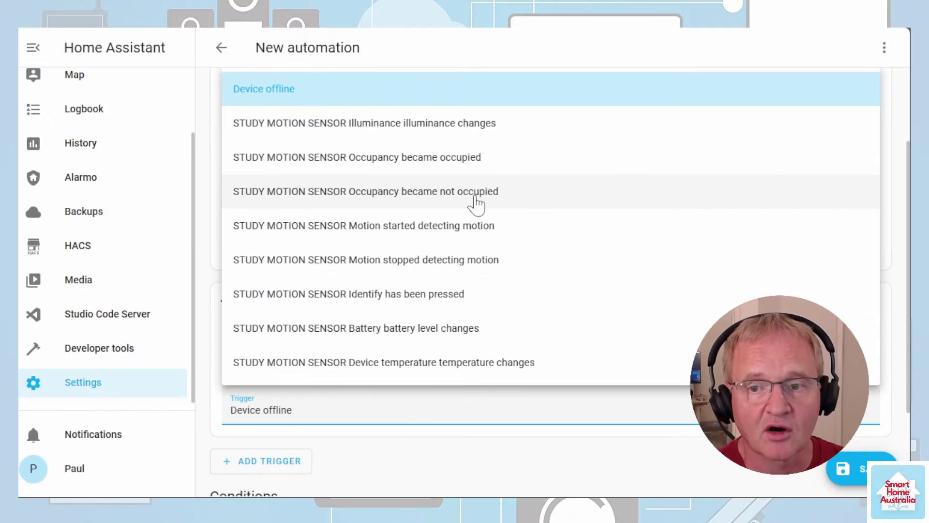
left_click(476, 203)
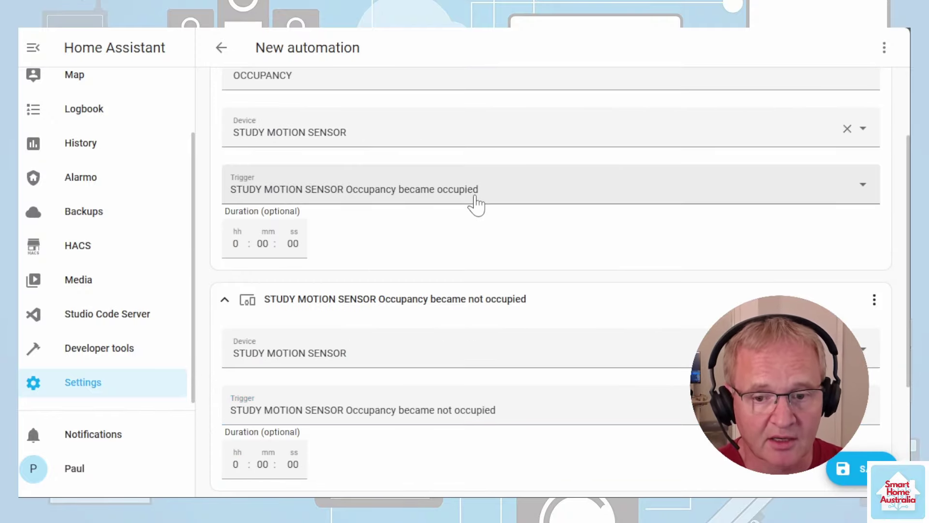
left_click(263, 464)
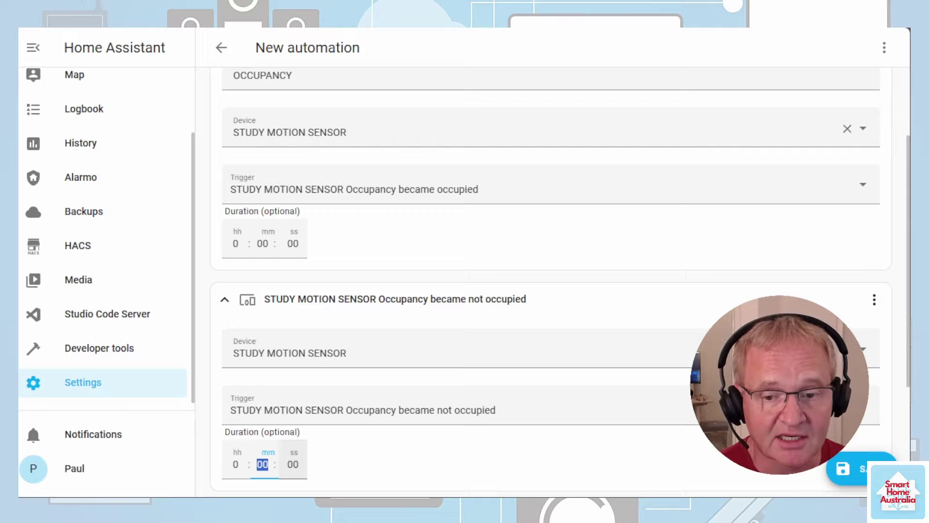
type("10")
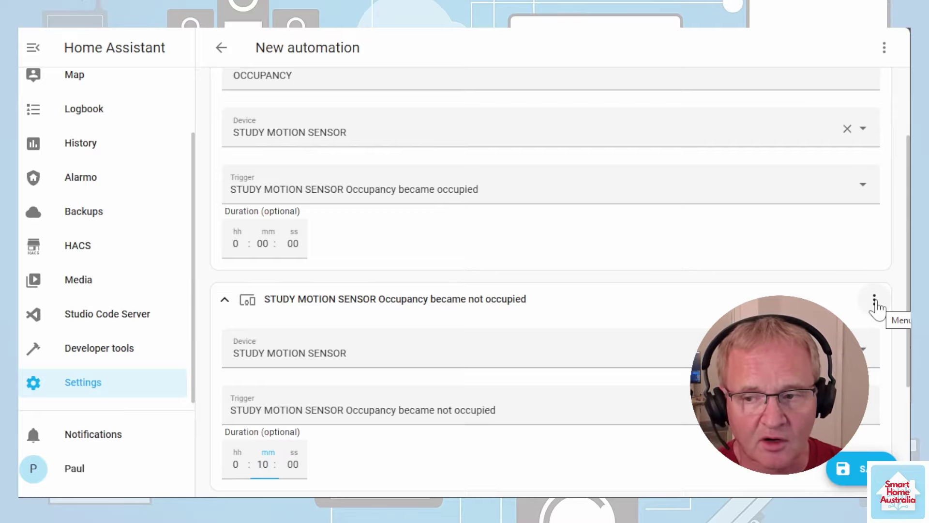
- Give the not-occupied trigger the trigger ID NO_OCCUPANCY
left_click(874, 301)
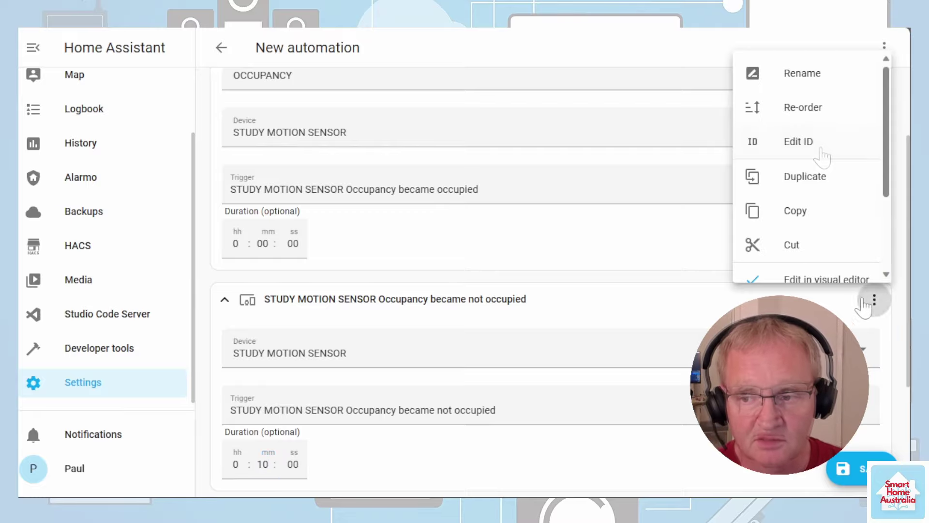
left_click(798, 141)
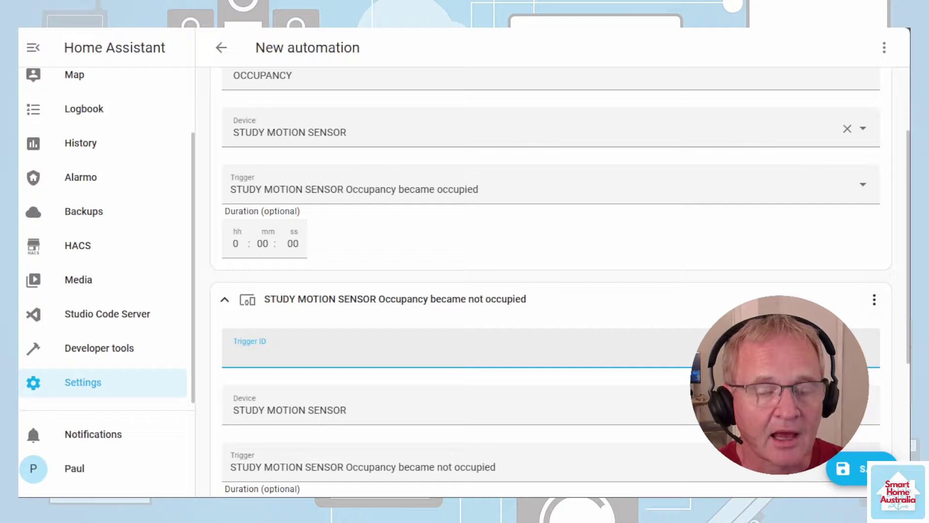
type("NO_OCCUPANCY")
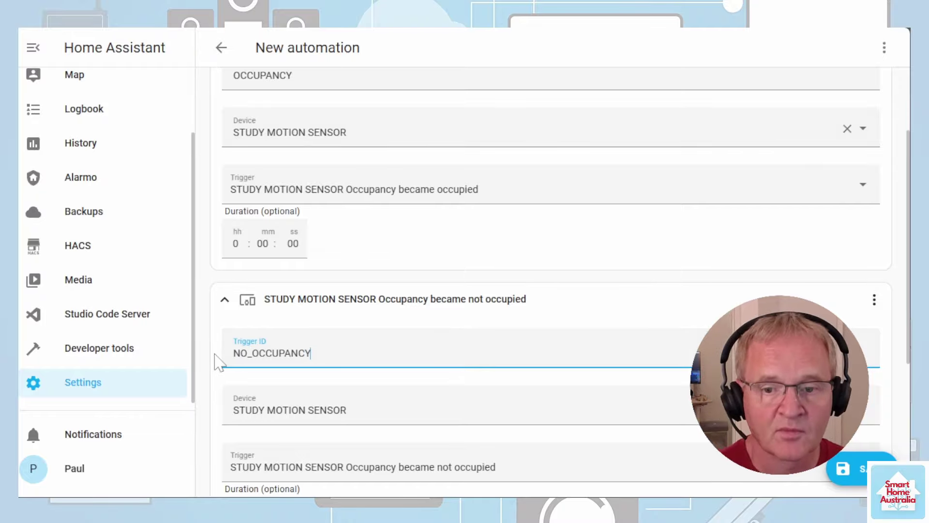
left_click(217, 361)
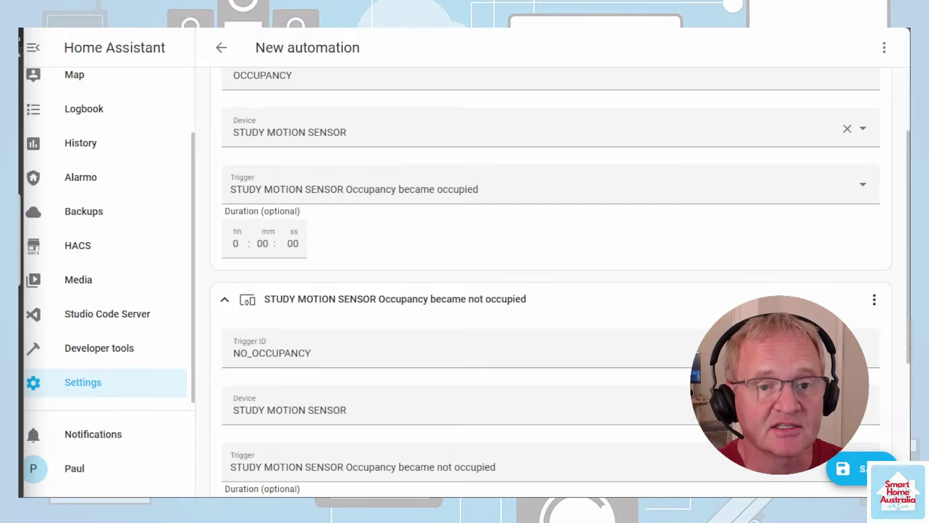
- Add a Choose action and expand its Option 1
scroll(376, 425, "down", 5)
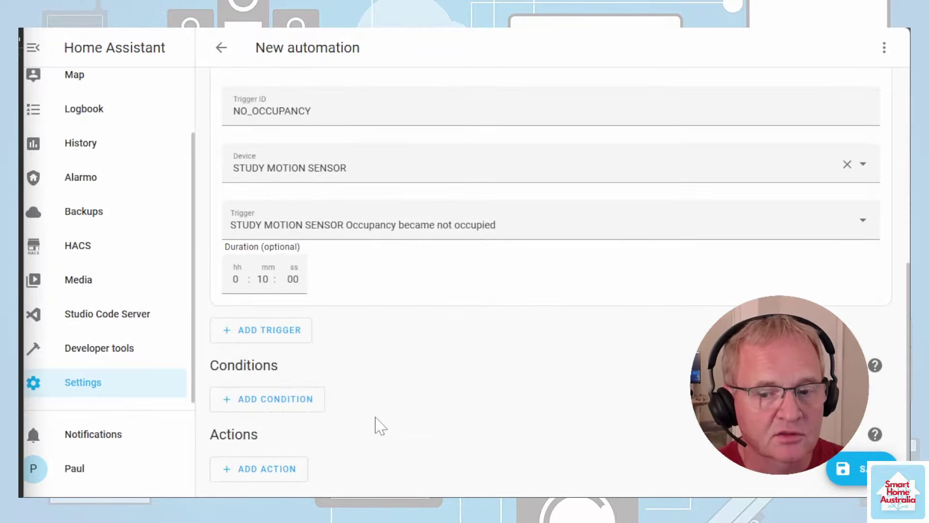
left_click(291, 472)
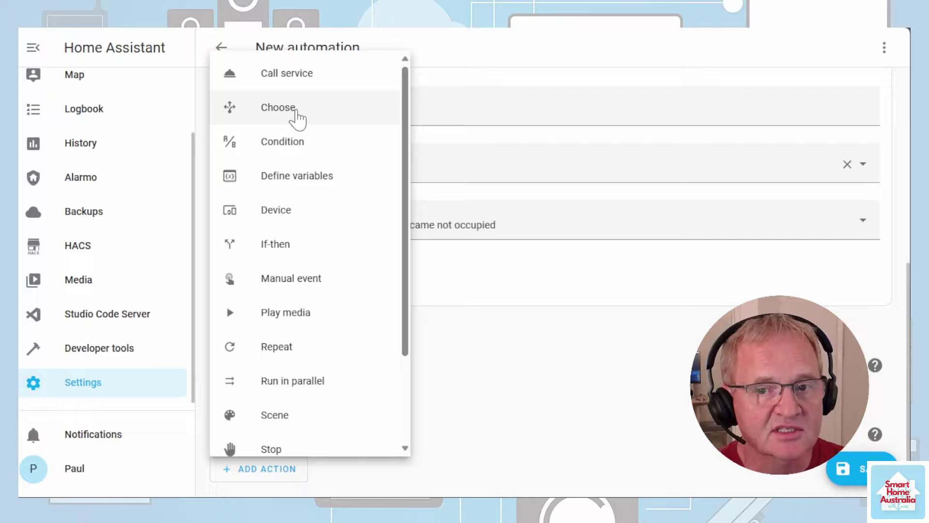
left_click(296, 112)
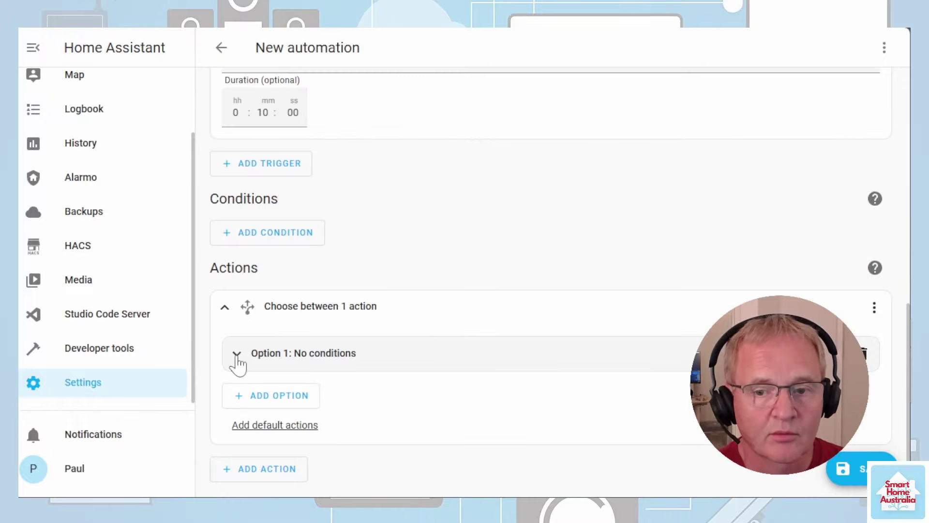
left_click(237, 354)
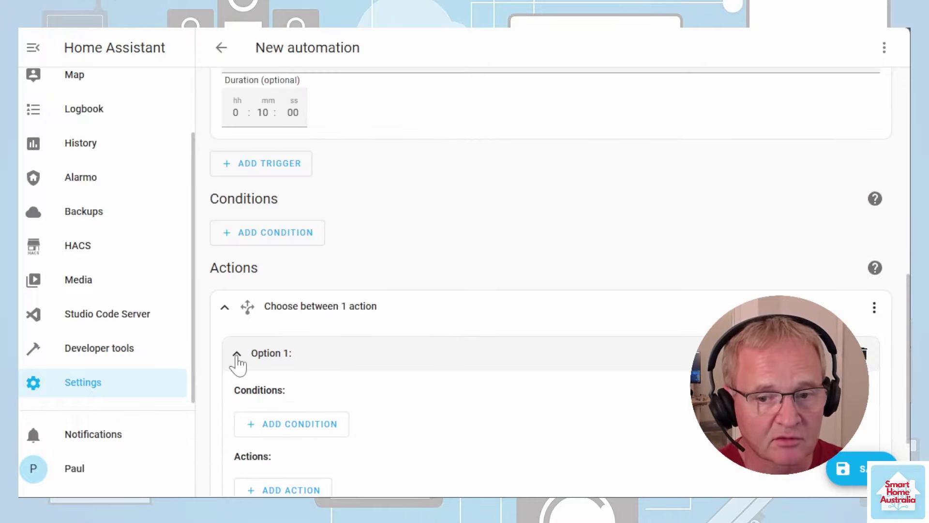
- Make Option 1 conditional on a Triggered by condition matching OCCUPANCY
left_click(318, 429)
left_click(322, 382)
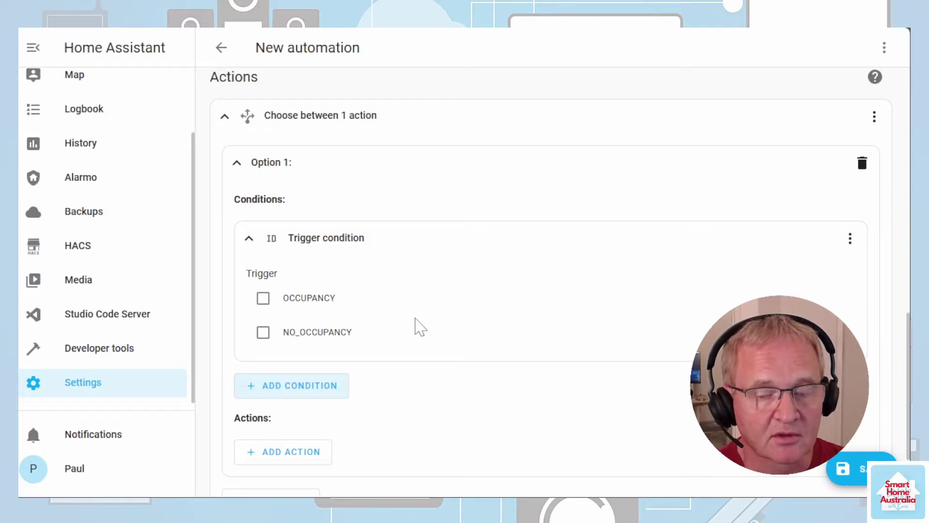
left_click(262, 298)
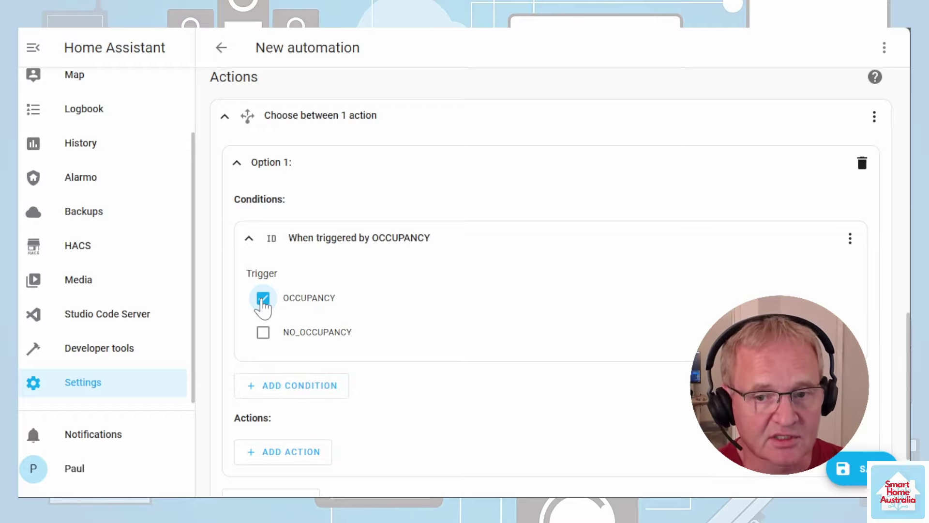
left_click(298, 398)
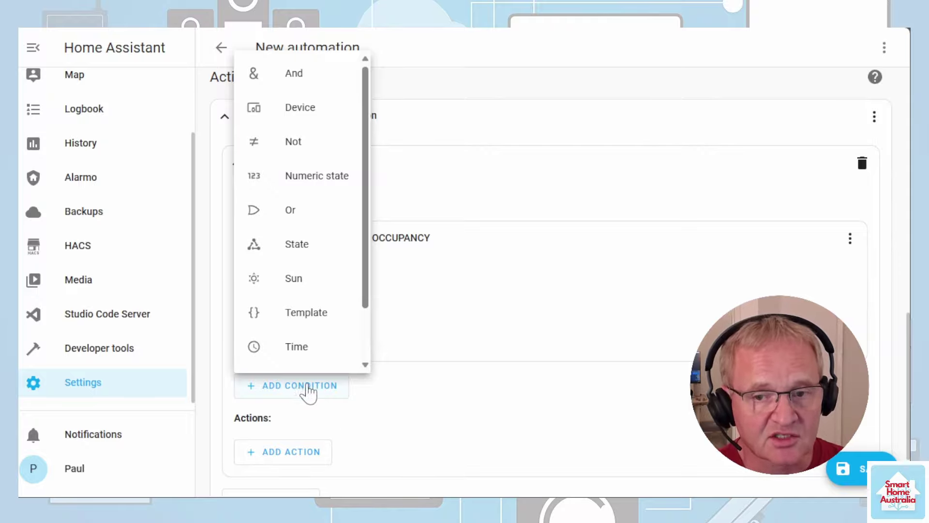
- Add a State condition to Option 1 requiring the Sun entity to be Below horizon
left_click(312, 255)
left_click(311, 286)
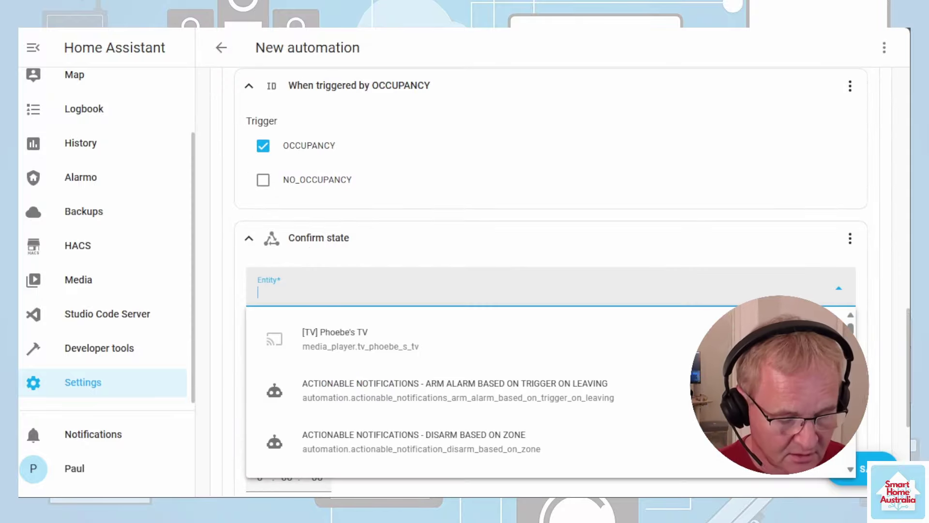
type("sun")
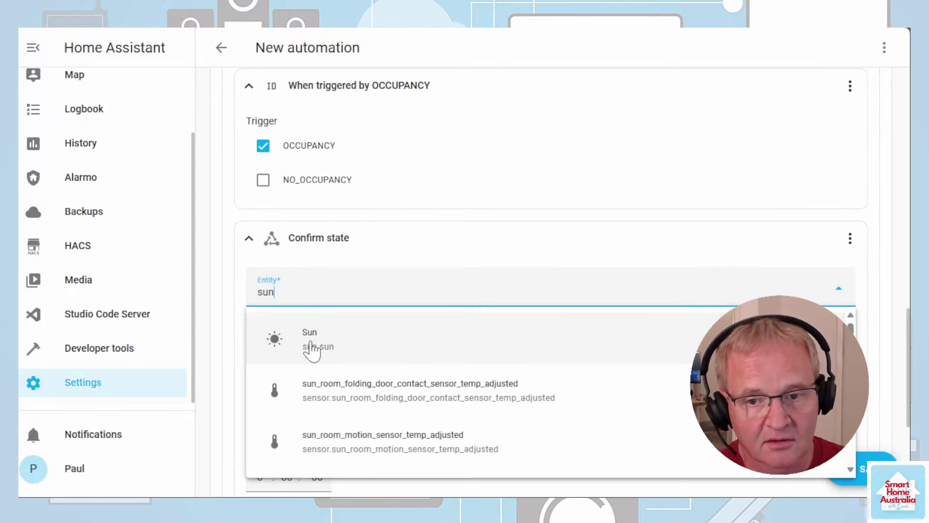
left_click(341, 349)
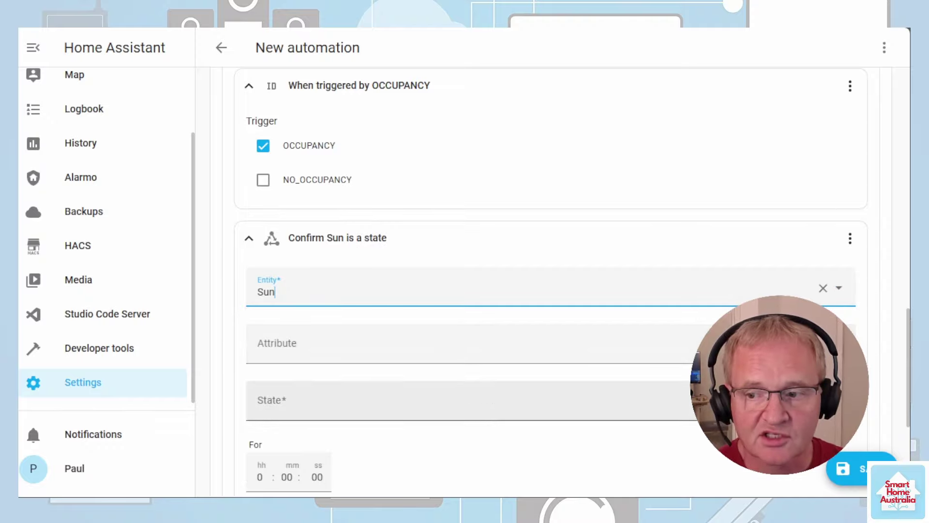
left_click(416, 387)
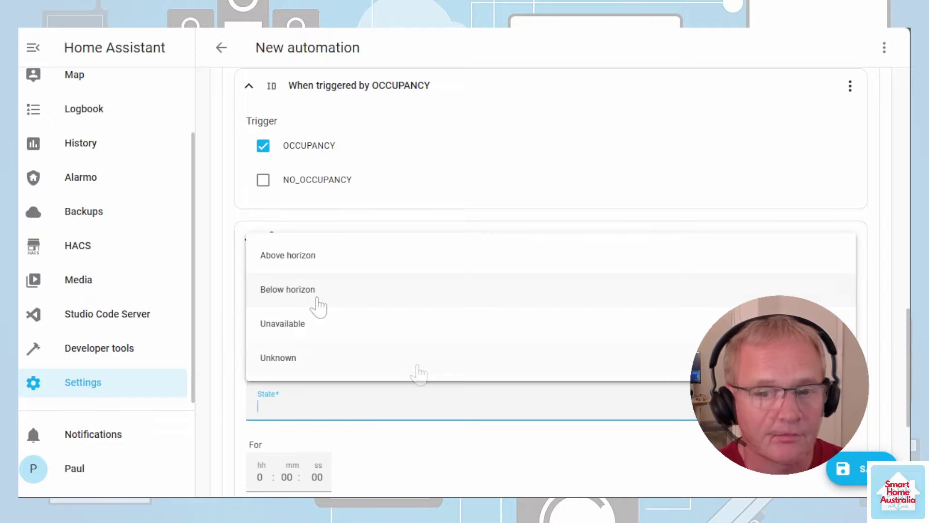
left_click(317, 290)
scroll(508, 358, "down", 3)
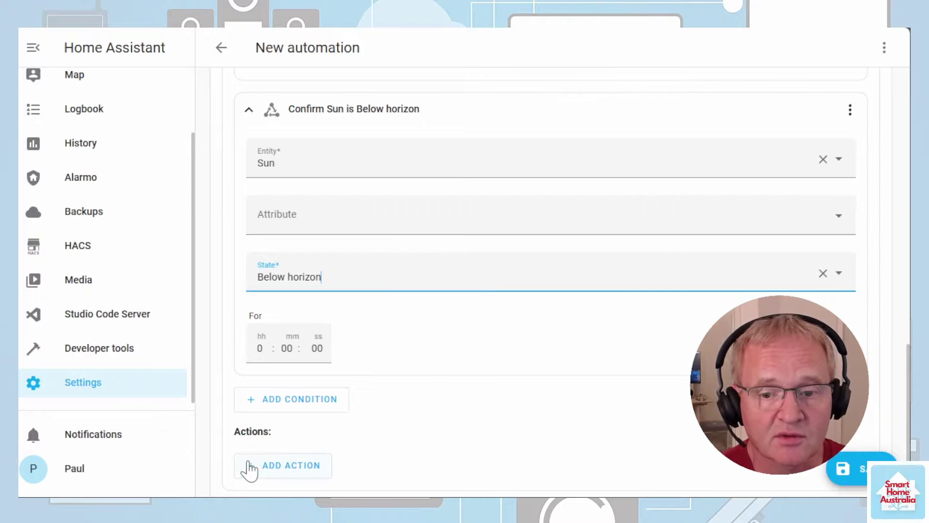
- Add a Light: Turn on service call to Option 1 targeting the STUDY area
left_click(286, 467)
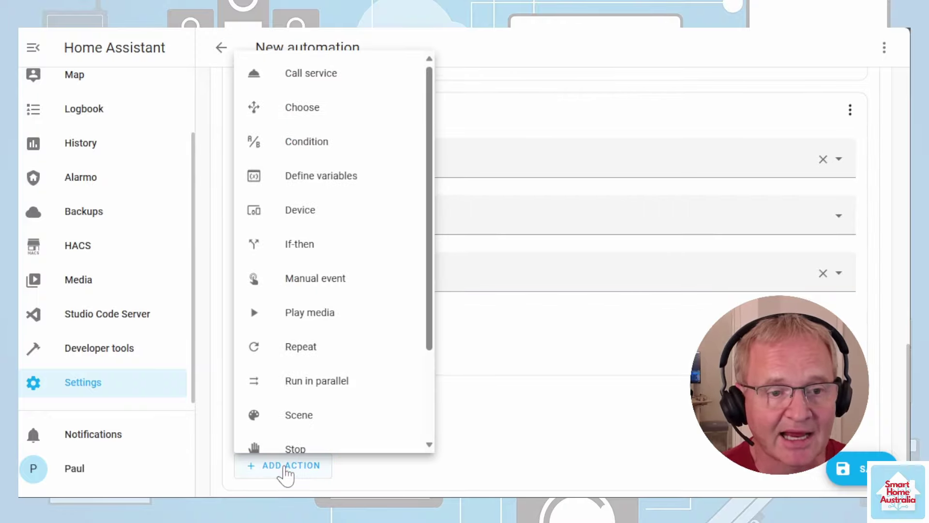
left_click(327, 85)
scroll(401, 450, "down", 1)
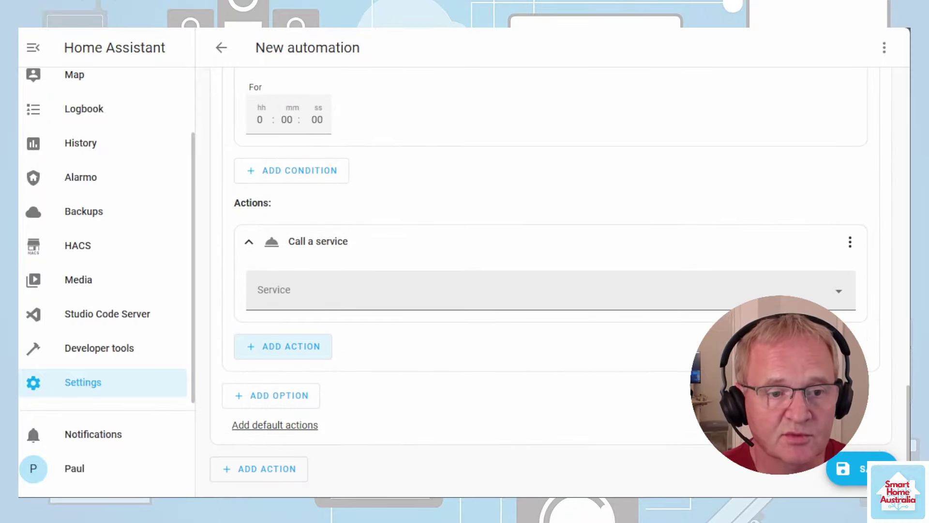
left_click(258, 293)
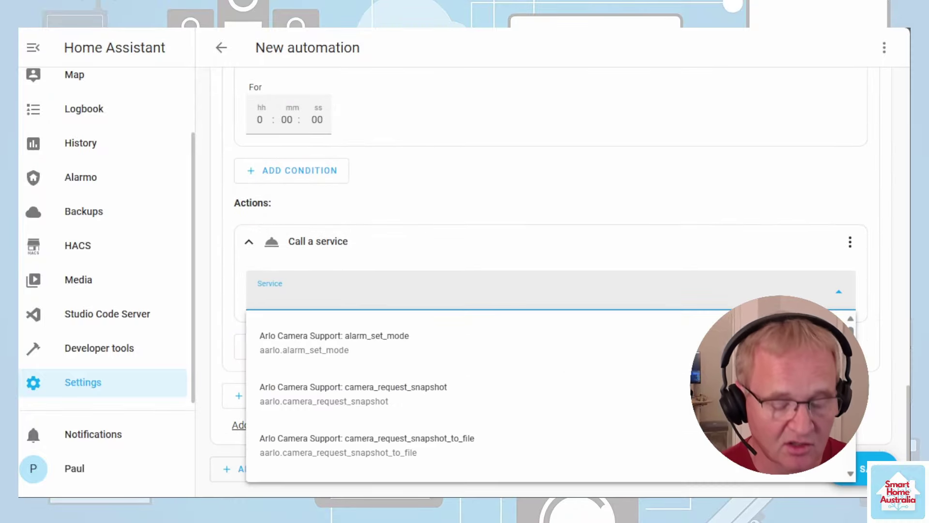
type("light: tu")
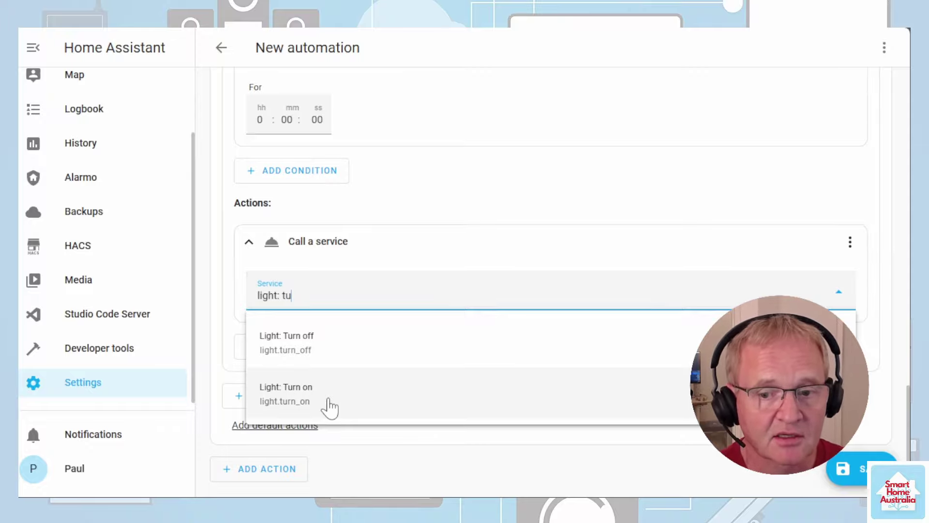
left_click(328, 406)
scroll(702, 302, "down", 3)
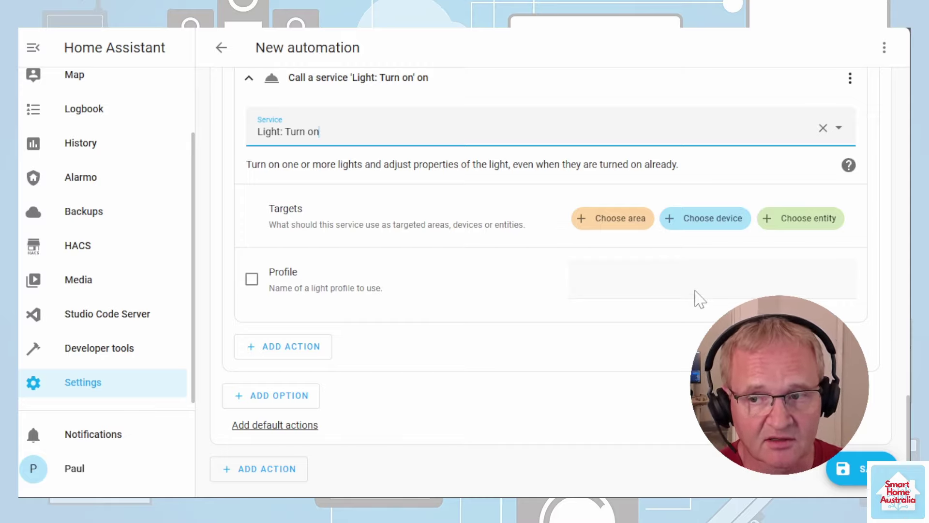
left_click(580, 221)
type("stu")
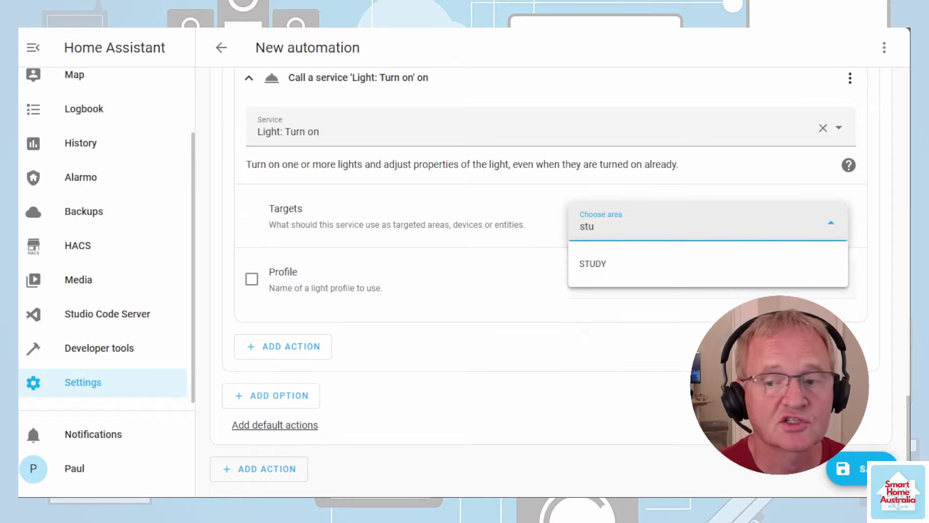
left_click(621, 265)
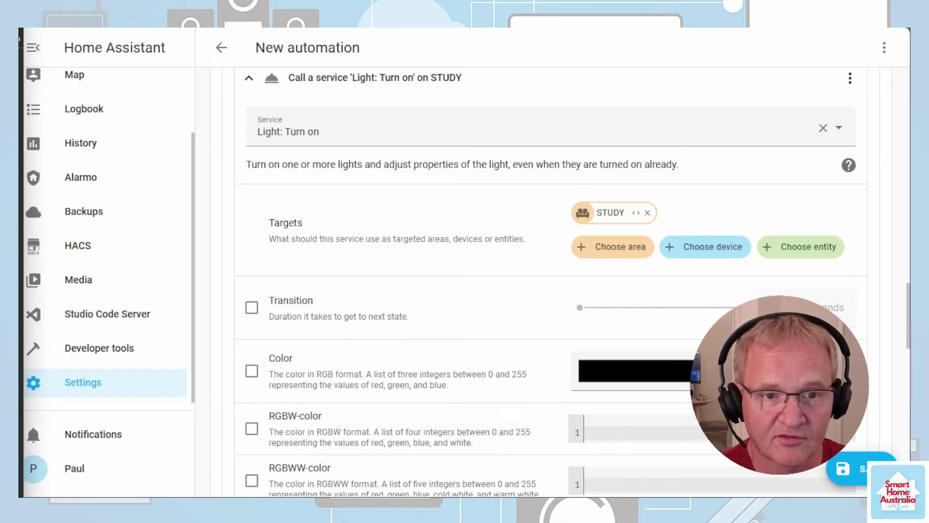
scroll(351, 276, "down", 15)
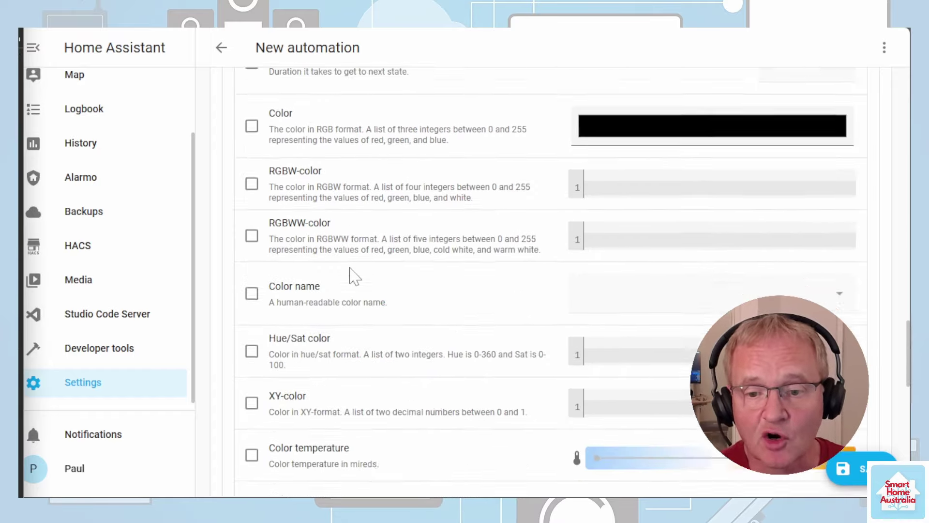
- Add a Triggered by condition to Option 2 matching NO_OCCUPANCY
left_click(317, 283)
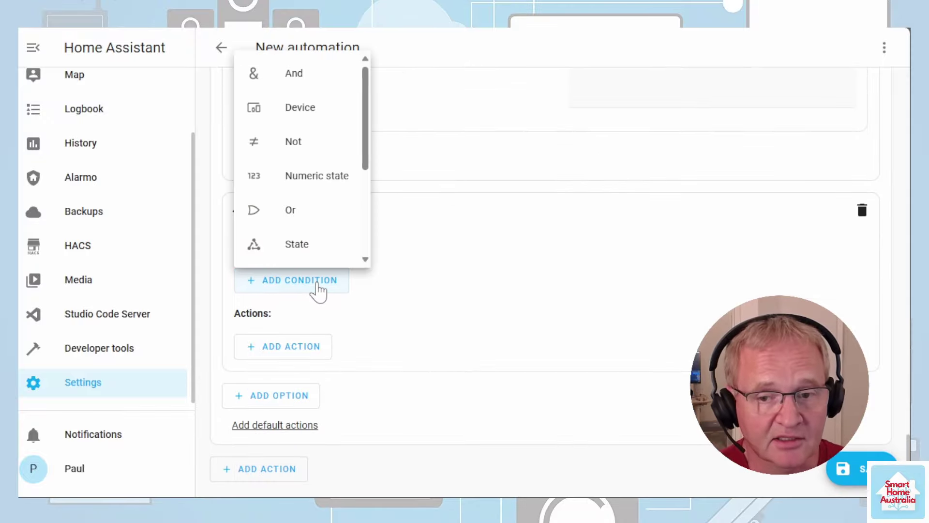
scroll(309, 232, "down", 5)
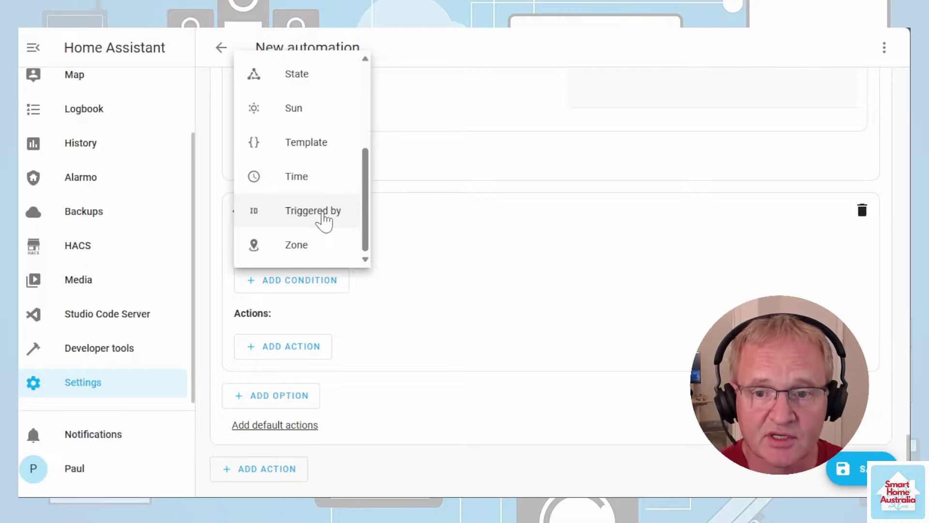
left_click(322, 211)
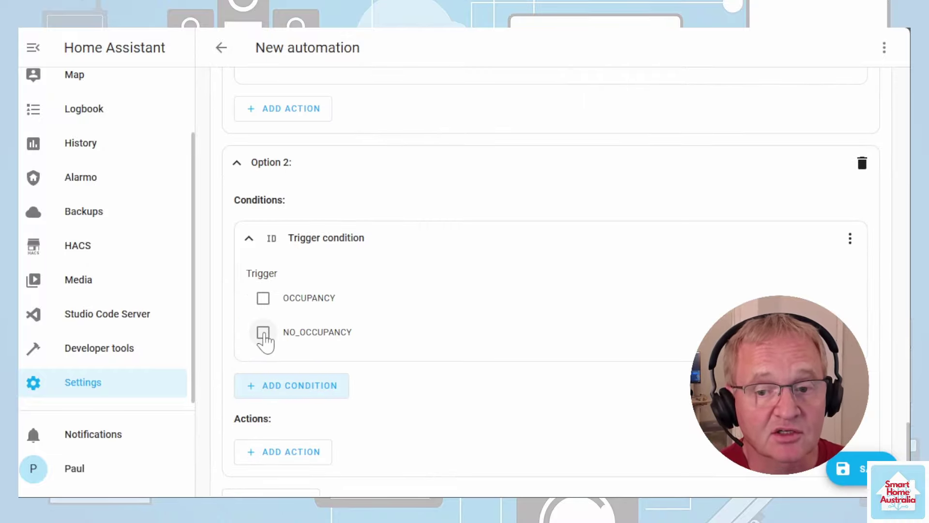
left_click(262, 332)
scroll(533, 387, "down", 2)
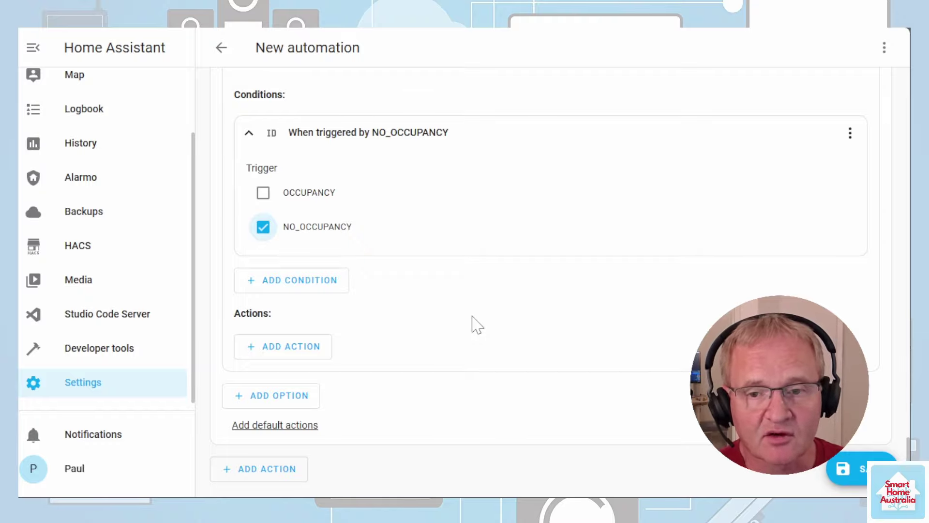
- Add a Light: Turn off service call to Option 2 targeting the STUDY area
left_click(298, 351)
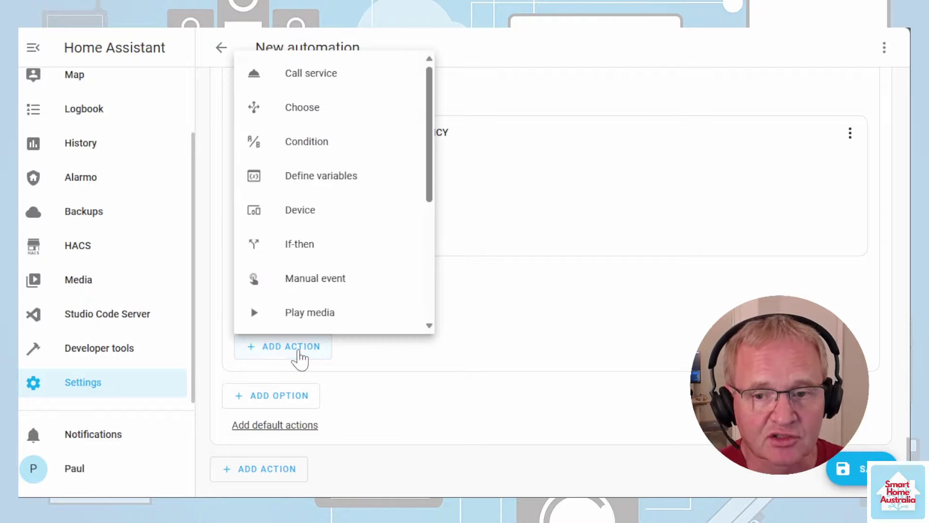
left_click(349, 77)
left_click(338, 355)
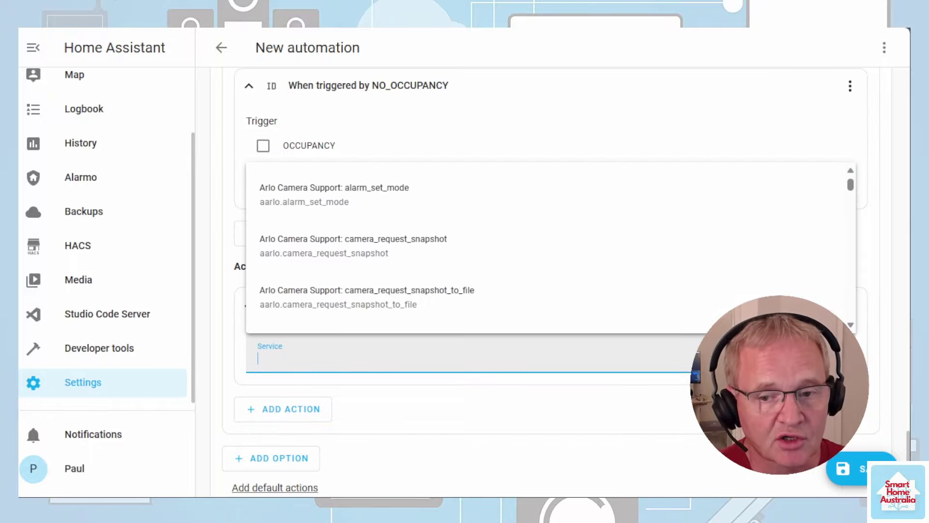
type("light: turn")
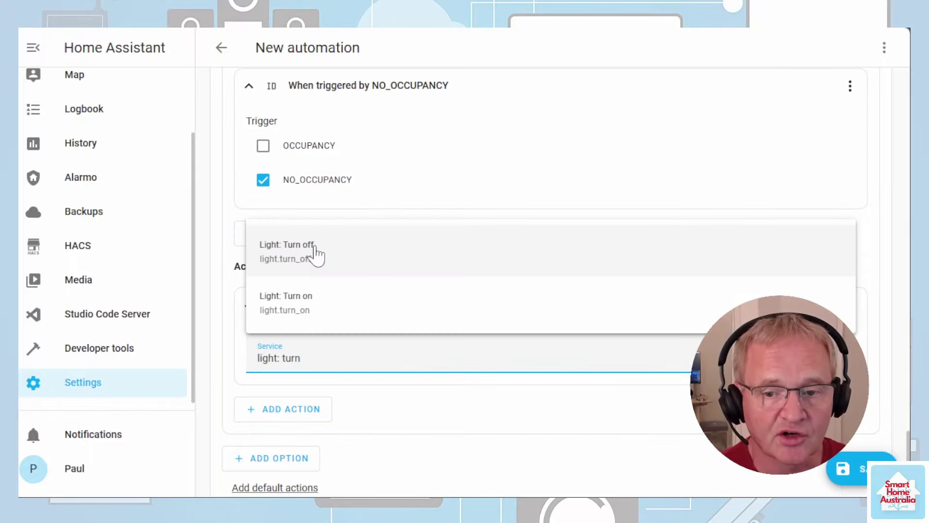
left_click(315, 251)
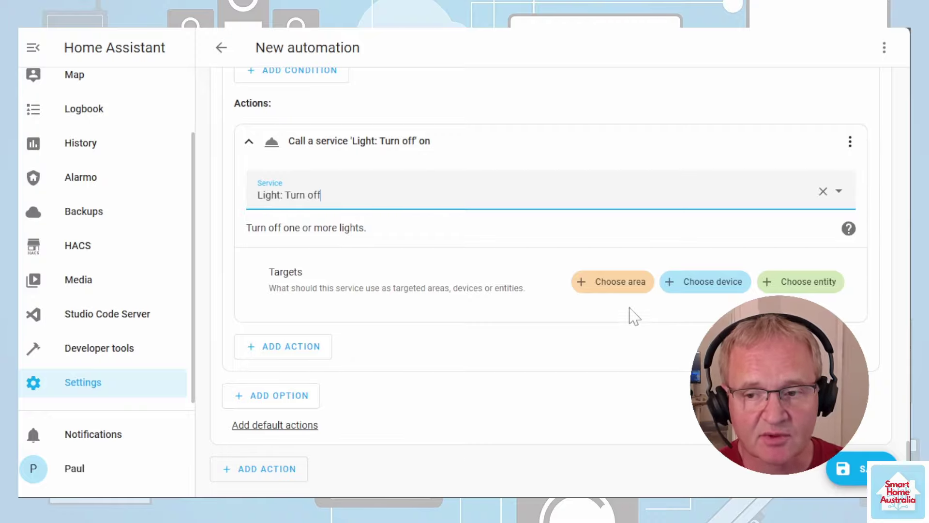
left_click(598, 290)
type("study")
left_click(609, 337)
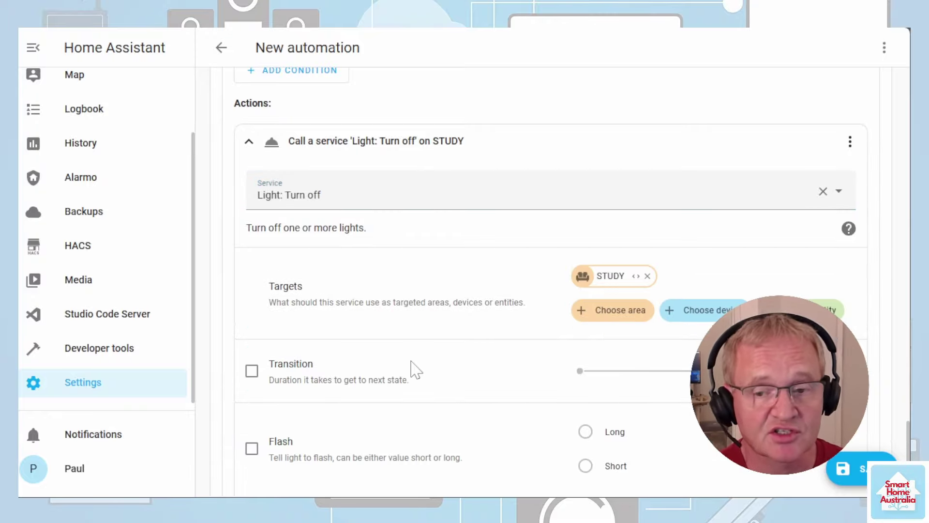
scroll(414, 370, "down", 3)
- Save the automation under the name 'STUDY - TURN ON - OFF LIGHTS BASED ON MOTION'
key("ctrl+s")
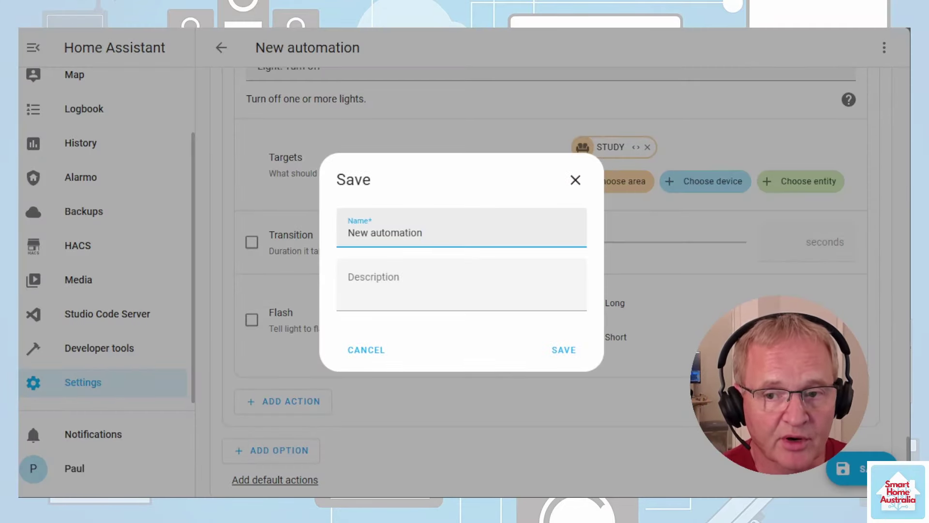
key("ctrl+a")
type("STUDY - TURN ON - OFF LIGHTS BASED ON MOTION")
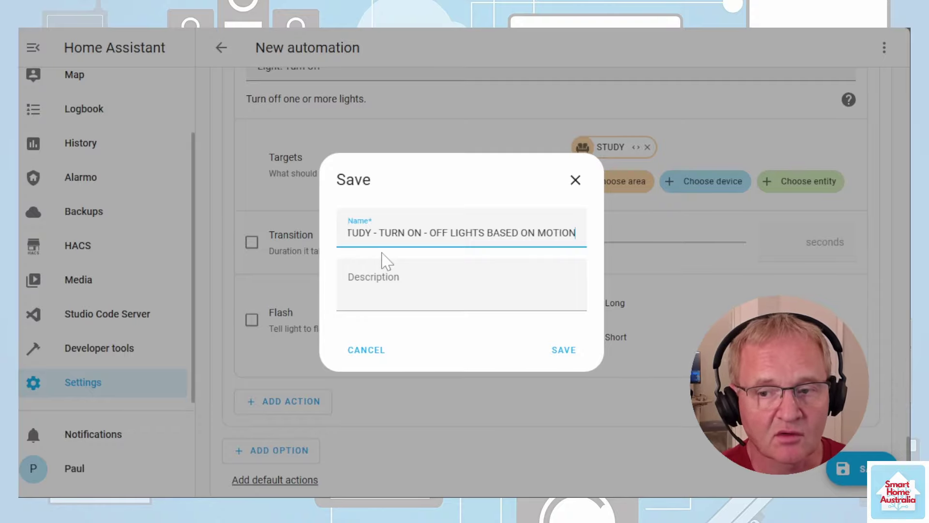
left_click(571, 353)
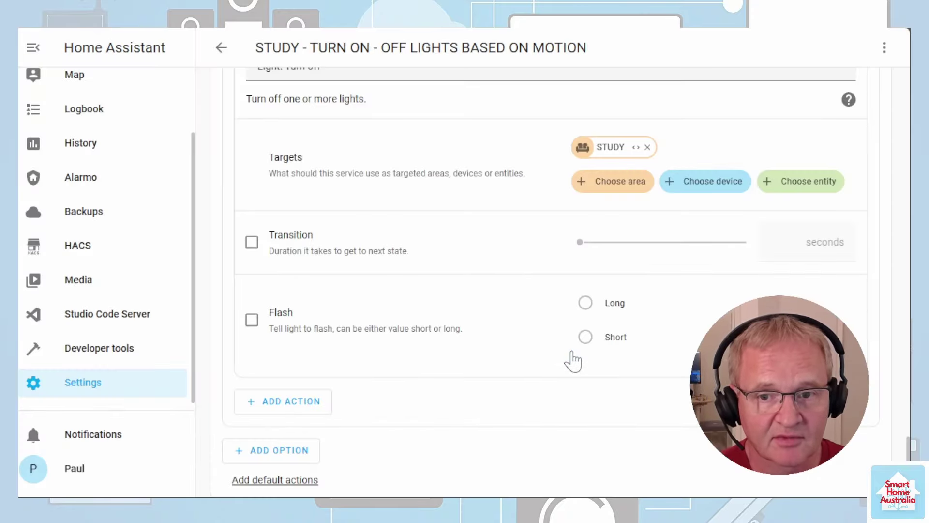